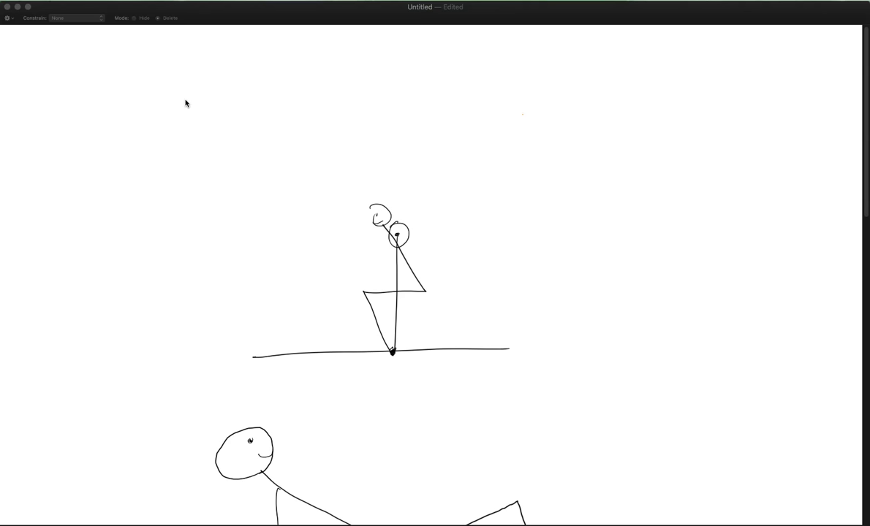
left_click(210, 125)
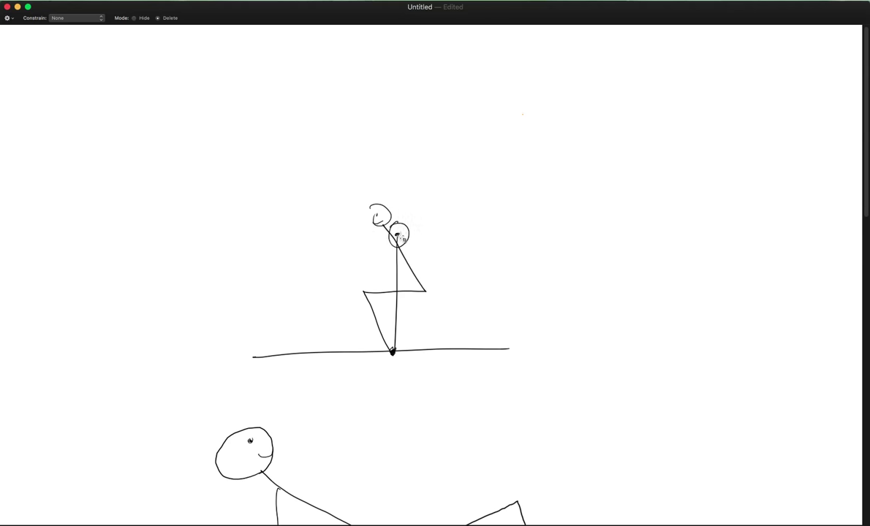
left_click_drag(397, 234, 399, 231)
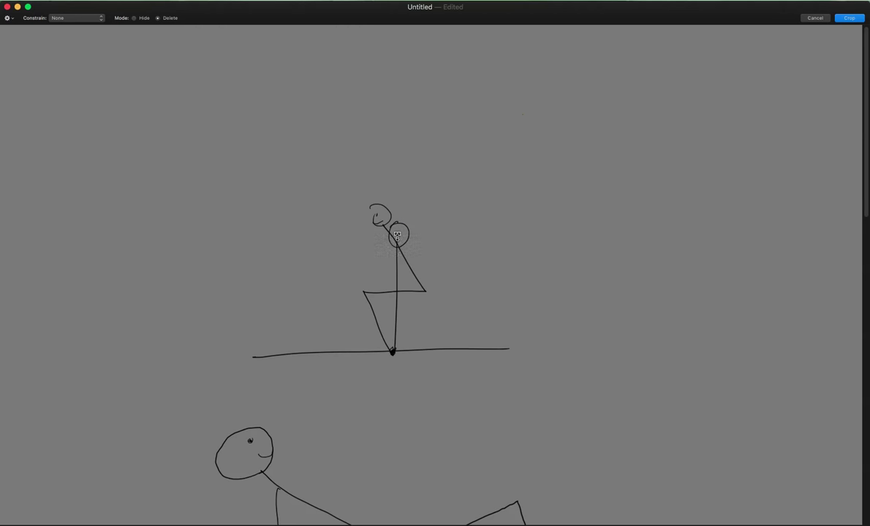
key("Escape")
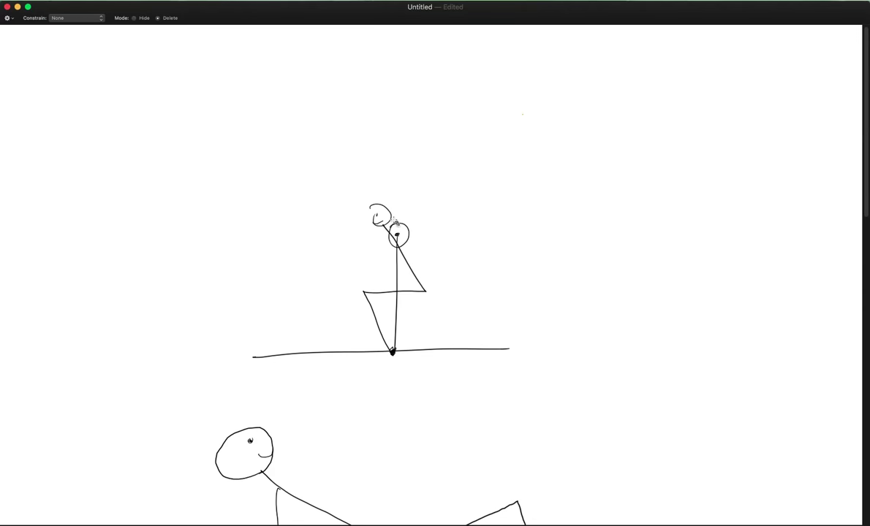
With the Brush, draw on the squatting figure a downward weight arrow, a horizontal end-ticked span line, and an upward ground force arrow from the foot.
key("b")
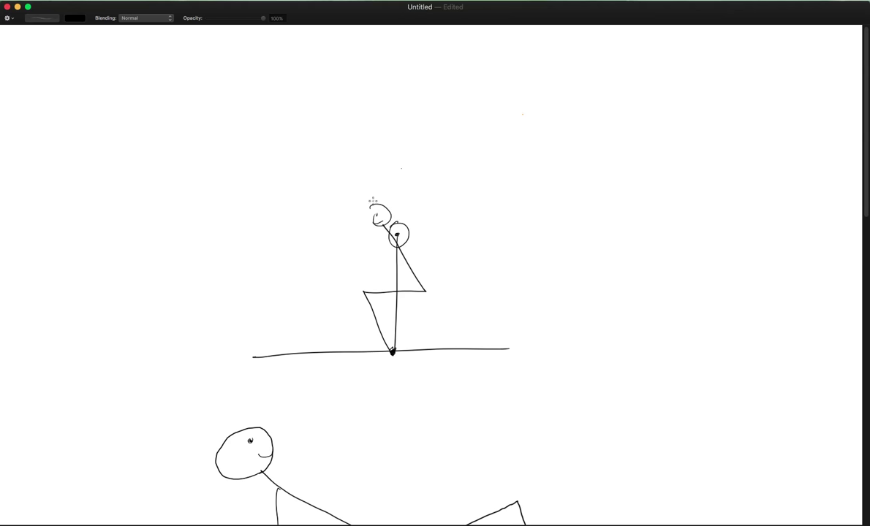
mouse_move(396, 236)
left_mouse_down()
mouse_move(395, 294)
mouse_move(410, 276)
mouse_move(424, 280)
mouse_move(365, 269)
mouse_move(365, 283)
left_mouse_up()
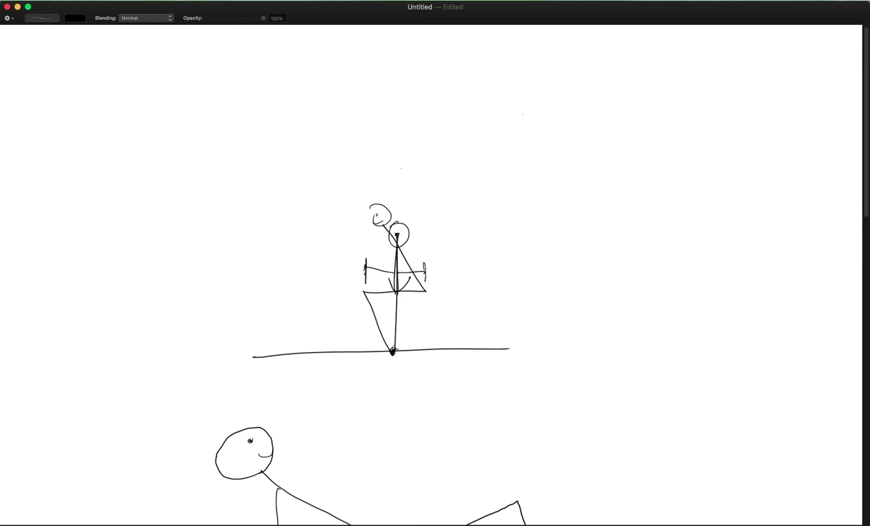
mouse_move(394, 350)
left_mouse_down()
mouse_move(396, 307)
mouse_move(391, 348)
mouse_move(397, 309)
mouse_move(406, 317)
left_mouse_up()
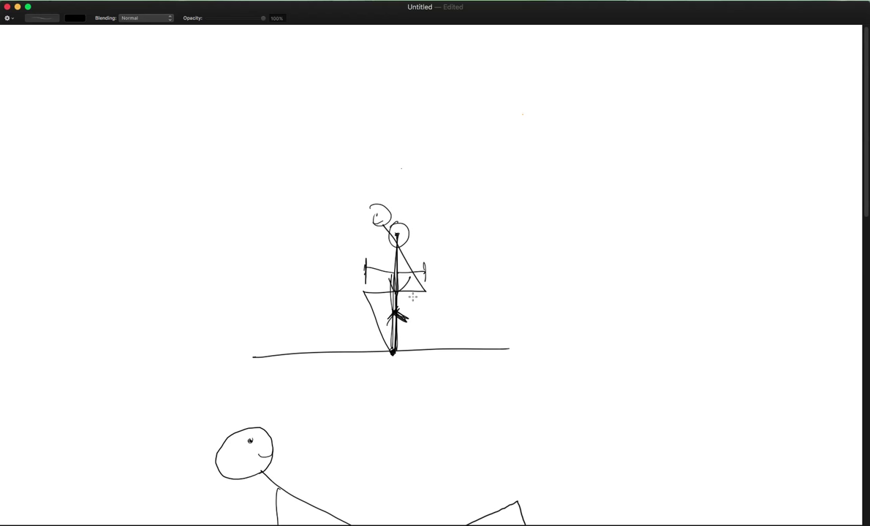
Draw a circle with a centre dot at the hip joint of the reclining figure and a downward weight arrow from the dot.
scroll(412, 296, "down", 10)
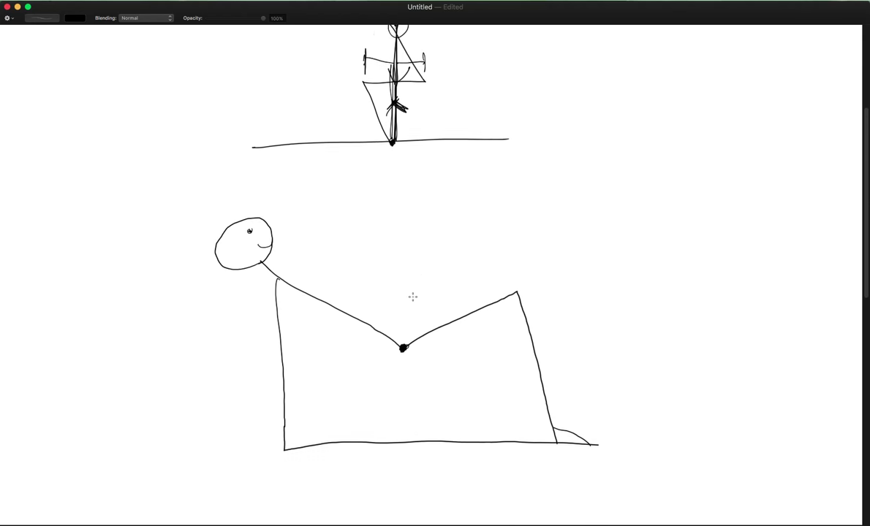
scroll(412, 296, "down", 1)
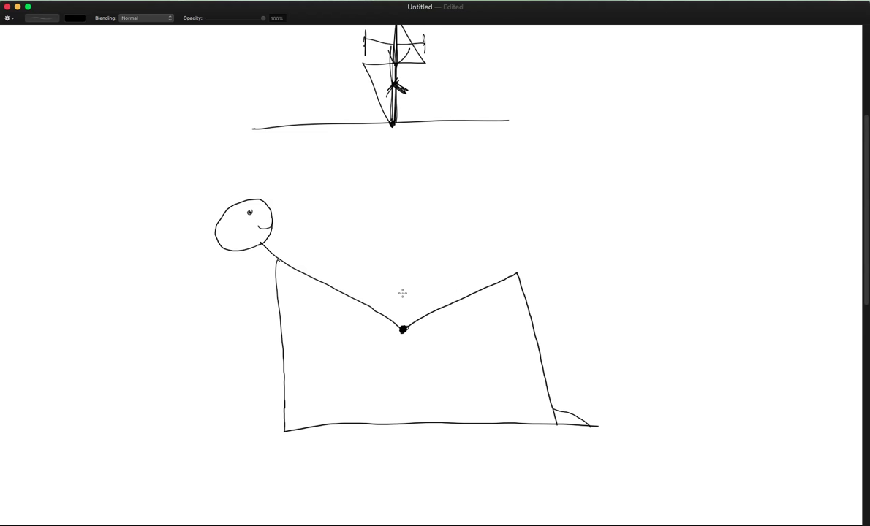
mouse_move(403, 282)
left_mouse_down()
mouse_move(396, 286)
mouse_move(414, 289)
mouse_move(388, 296)
mouse_move(404, 307)
mouse_move(406, 375)
mouse_move(419, 364)
left_mouse_up()
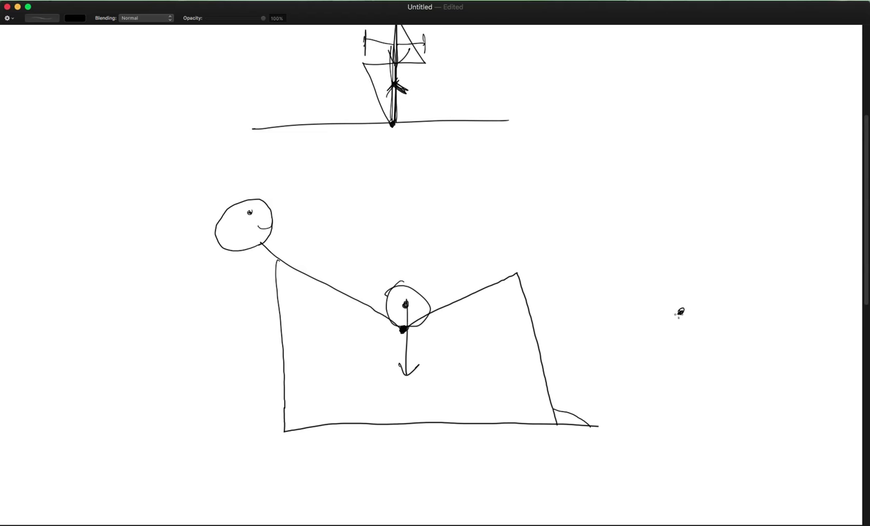
Sketch a small separate hip diagram with two limb lines, a weighted circle and arrows beside the reclining figure, and erase it.
left_click_drag(680, 312, 739, 289)
left_click_drag(678, 312, 625, 277)
mouse_move(687, 279)
left_mouse_down()
mouse_move(678, 357)
mouse_move(690, 340)
left_mouse_up()
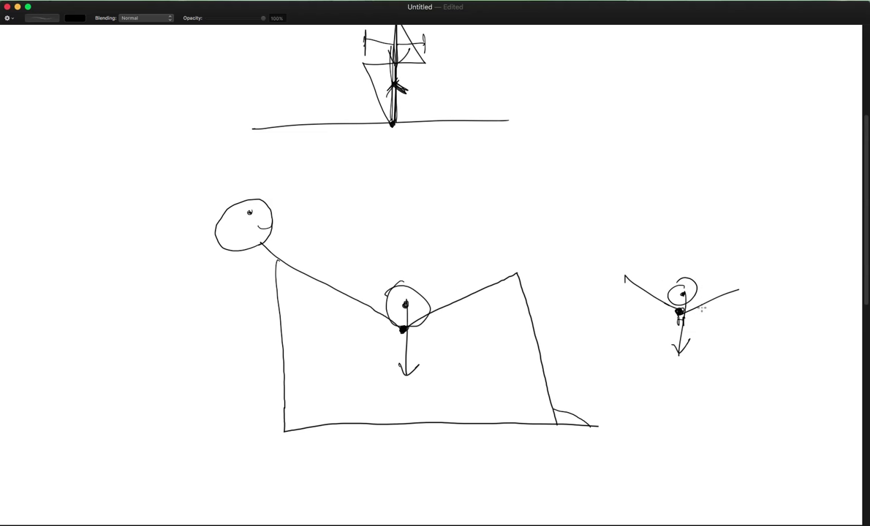
mouse_move(700, 308)
left_mouse_down()
mouse_move(684, 365)
mouse_move(696, 363)
left_mouse_up()
key("e")
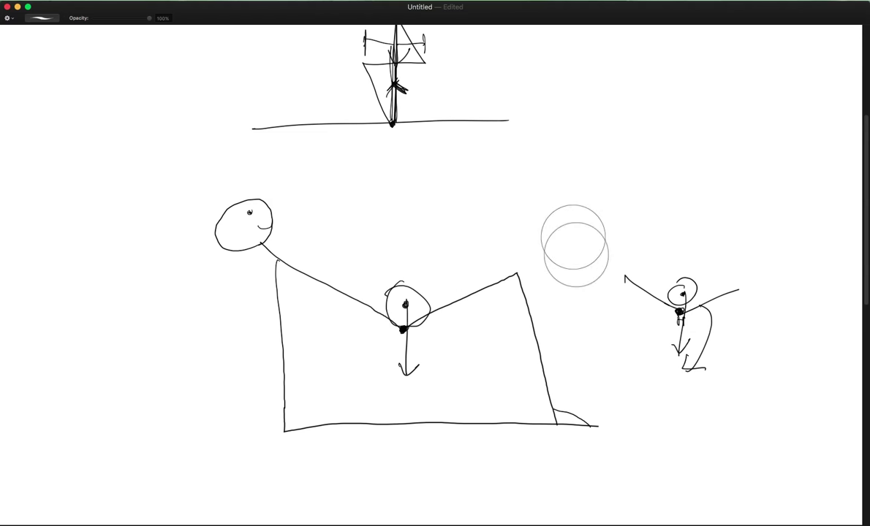
mouse_move(642, 276)
left_mouse_down()
mouse_move(731, 313)
mouse_move(697, 316)
left_mouse_up()
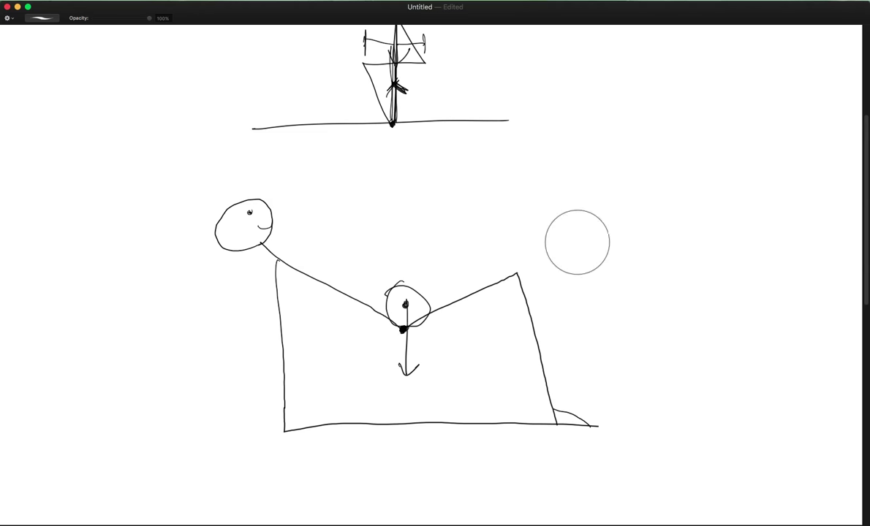
With the Brush, draw a short support line under the reclining figure's shoulder and a bracket marking the contact area under the foot.
key("b")
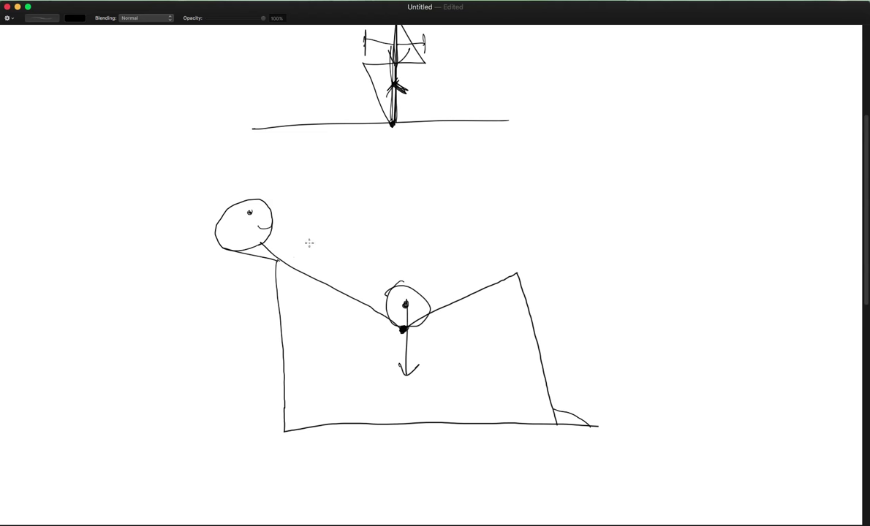
key("super+z")
left_click_drag(243, 259, 286, 264)
mouse_move(545, 424)
left_mouse_down()
mouse_move(544, 431)
mouse_move(597, 437)
left_mouse_up()
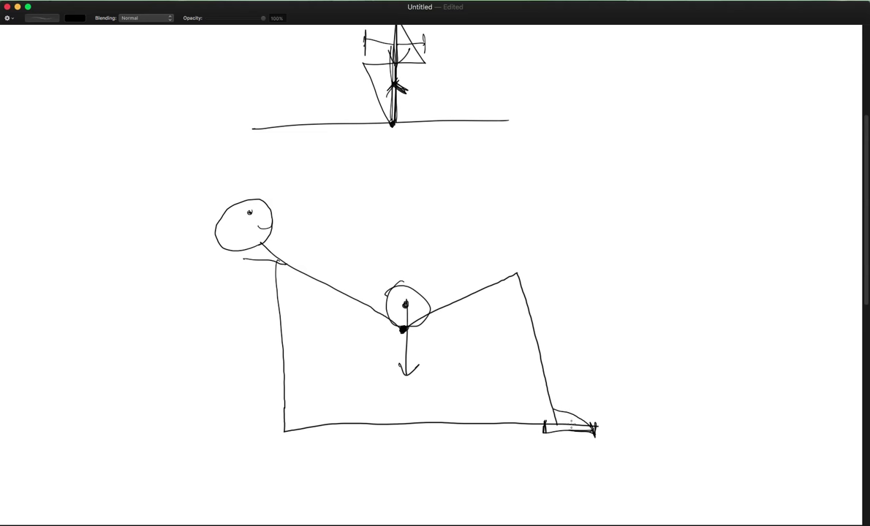
Draw a vertical upward force arrow at the foot and a horizontal arrow along the floor pointing toward the body.
mouse_move(571, 424)
left_mouse_down()
mouse_move(573, 370)
mouse_move(566, 380)
left_mouse_up()
left_click_drag(531, 389, 470, 380)
key("super+z")
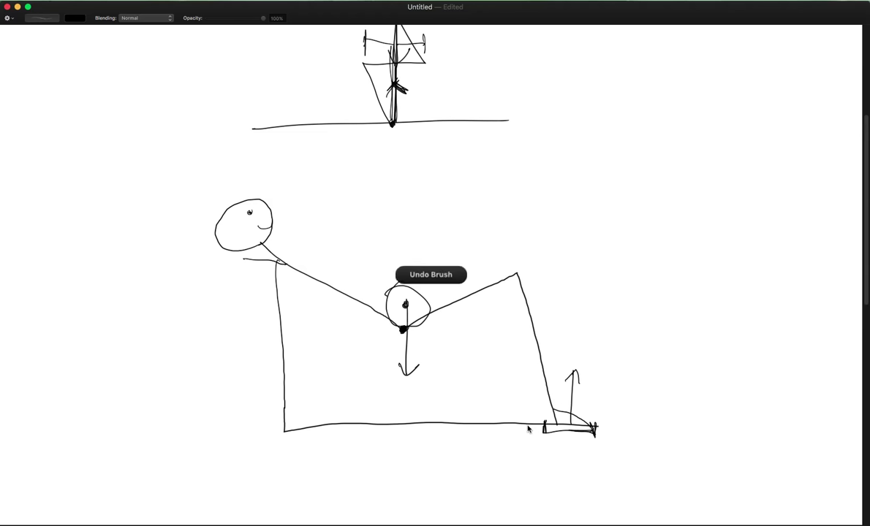
mouse_move(527, 420)
left_mouse_down()
mouse_move(573, 427)
mouse_move(524, 424)
mouse_move(530, 432)
left_mouse_up()
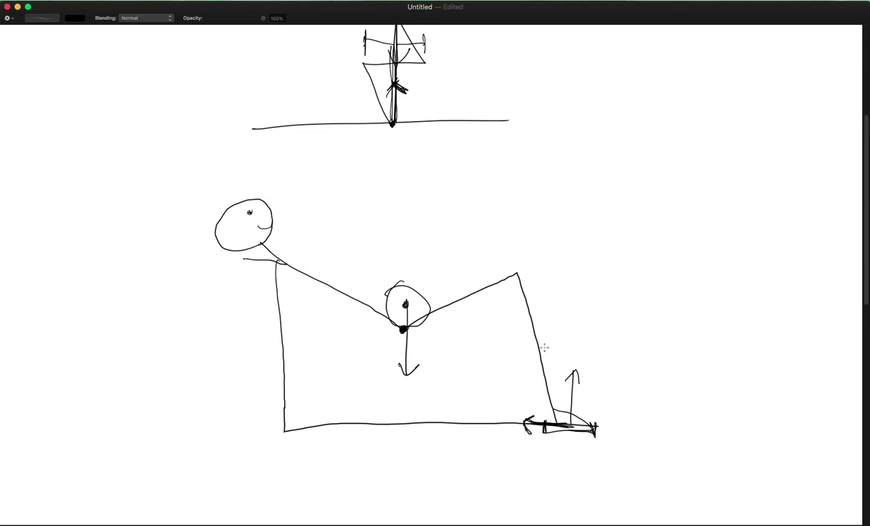
Draw an arrow pointing outward from the shin and a diagonal resultant force arrow rising from the foot toward the body.
mouse_move(538, 350)
left_mouse_down()
mouse_move(583, 339)
mouse_move(576, 355)
left_mouse_up()
left_click(549, 339)
mouse_move(567, 426)
left_mouse_down()
mouse_move(531, 362)
mouse_move(545, 382)
mouse_move(525, 372)
mouse_move(549, 364)
left_mouse_up()
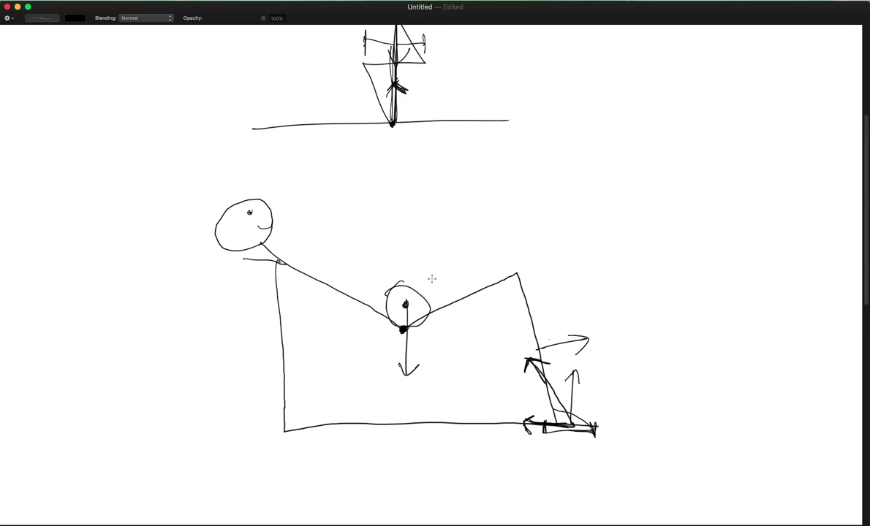
Draw horizontal and vertical force arrows at the shoulder point, plus the diagonal resultant arrow between them.
mouse_move(276, 261)
left_mouse_down()
mouse_move(333, 261)
mouse_move(325, 268)
left_mouse_up()
mouse_move(282, 264)
left_mouse_down()
mouse_move(280, 205)
mouse_move(279, 241)
mouse_move(279, 212)
mouse_move(291, 220)
left_mouse_up()
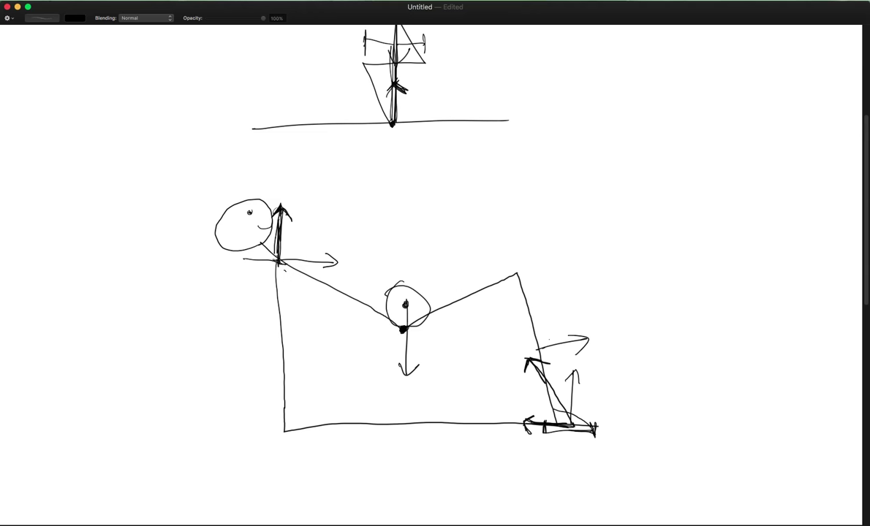
mouse_move(278, 259)
left_mouse_down()
mouse_move(336, 224)
mouse_move(327, 237)
left_mouse_up()
Extend the foot and shoulder resultants as dashed lines of action and draw the moment arms to them from the hip joint with perpendicular marks.
left_click_drag(524, 351, 449, 212)
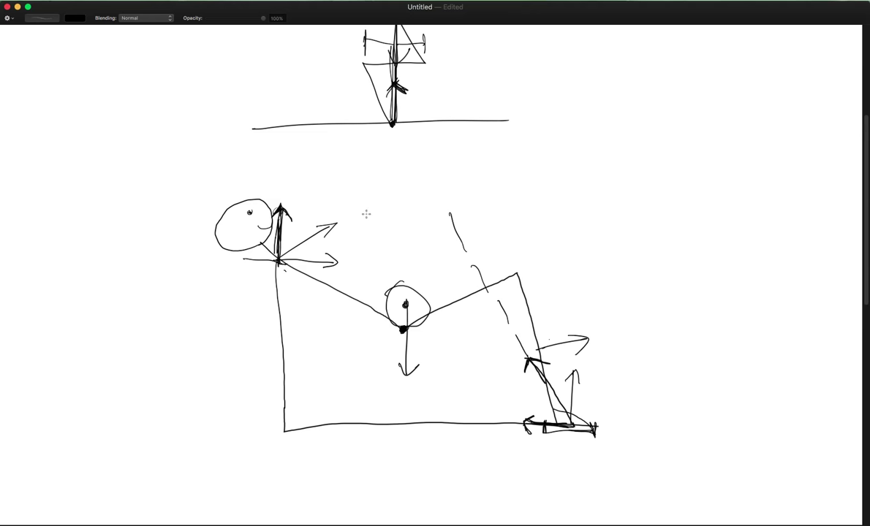
left_click_drag(341, 220, 430, 183)
mouse_move(402, 327)
left_mouse_down()
mouse_move(485, 287)
mouse_move(430, 309)
left_mouse_up()
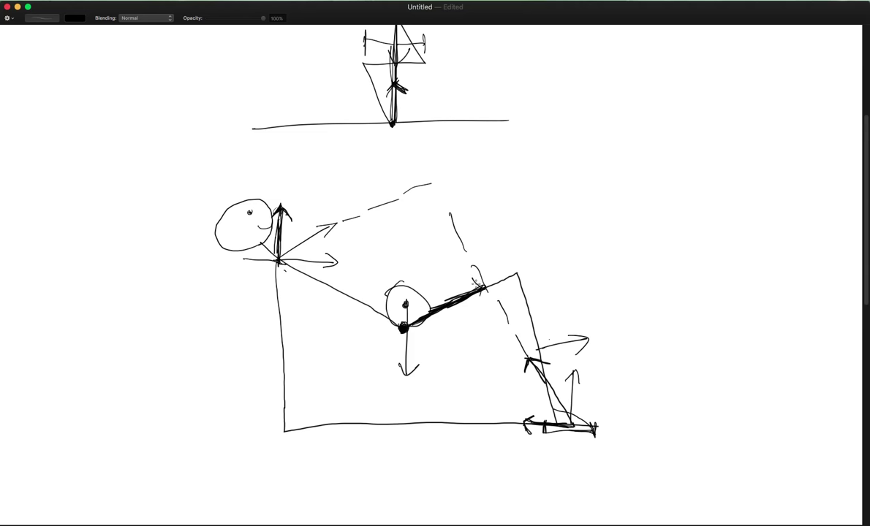
left_click_drag(475, 280, 494, 298)
mouse_move(376, 290)
left_mouse_down()
mouse_move(329, 223)
mouse_move(338, 219)
mouse_move(323, 228)
mouse_move(339, 220)
left_mouse_up()
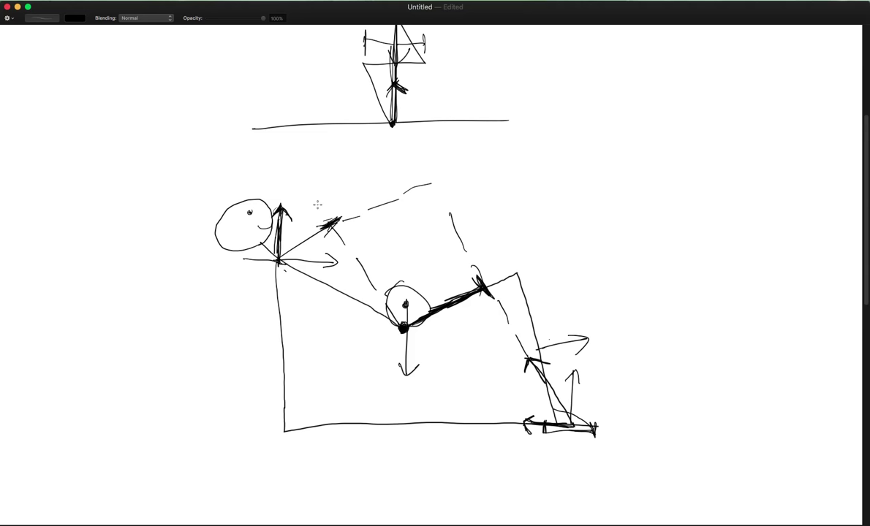
Label the shoulder moment arm MA_B and its force F_B, and the foot moment arm MA_F and its force F_F.
mouse_move(366, 256)
left_mouse_down()
mouse_move(393, 248)
mouse_move(399, 269)
left_mouse_up()
mouse_move(320, 216)
left_mouse_down()
mouse_move(328, 194)
mouse_move(327, 215)
left_mouse_up()
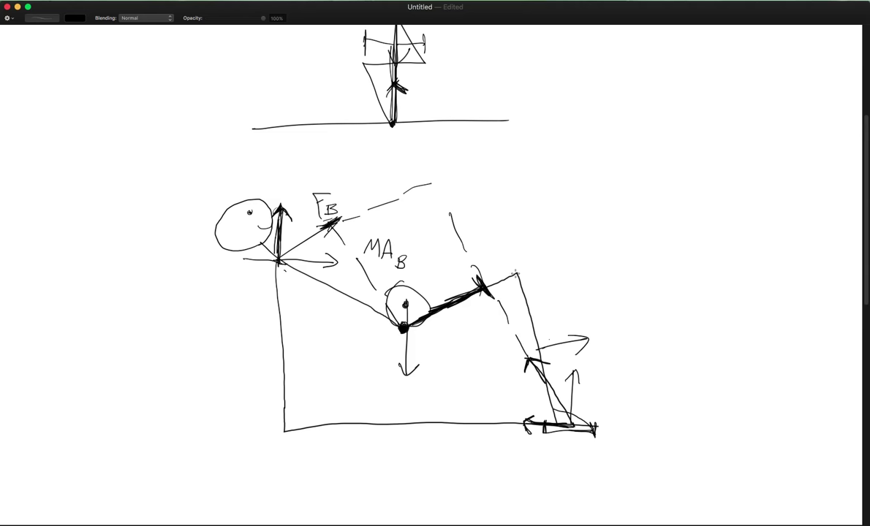
mouse_move(445, 326)
left_mouse_down()
mouse_move(452, 311)
mouse_move(459, 321)
mouse_move(476, 312)
mouse_move(483, 326)
left_mouse_up()
left_click_drag(484, 319, 489, 318)
mouse_move(511, 385)
left_mouse_down()
mouse_move(525, 364)
mouse_move(518, 373)
mouse_move(532, 392)
left_mouse_up()
left_click_drag(527, 382, 536, 381)
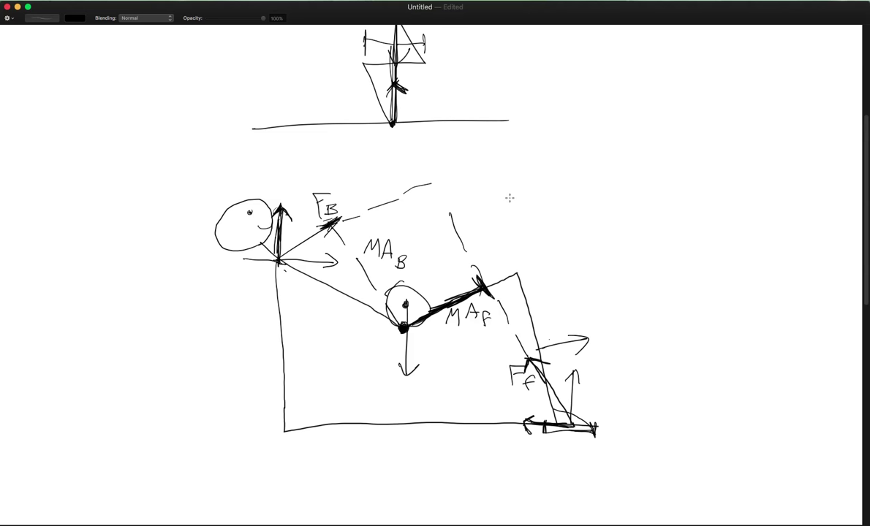
Write the hip moment equation |M_H| = F_B MA_B + F_F MA_F above the figure's knee and underline its right-hand side.
mouse_move(499, 217)
left_mouse_down()
mouse_move(517, 196)
mouse_move(531, 230)
mouse_move(539, 224)
left_mouse_up()
left_click_drag(492, 186, 484, 239)
left_click_drag(554, 184, 552, 244)
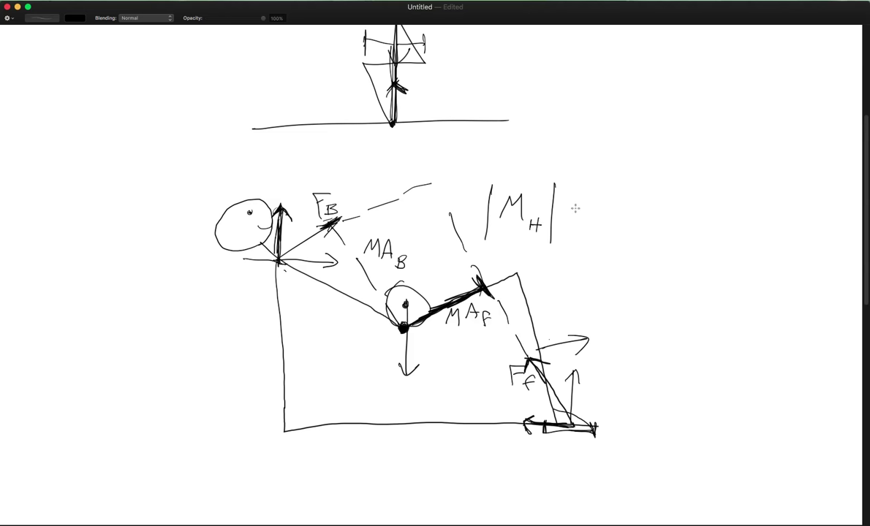
left_click_drag(567, 210, 585, 217)
mouse_move(602, 223)
left_mouse_down()
mouse_move(621, 202)
mouse_move(618, 236)
mouse_move(644, 213)
mouse_move(671, 236)
mouse_move(708, 227)
left_mouse_up()
mouse_move(709, 210)
left_mouse_down()
mouse_move(726, 209)
mouse_move(729, 232)
left_mouse_up()
mouse_move(719, 234)
left_mouse_down()
mouse_move(775, 215)
mouse_move(787, 236)
left_mouse_up()
left_click_drag(786, 223, 796, 229)
left_click_drag(592, 253, 767, 257)
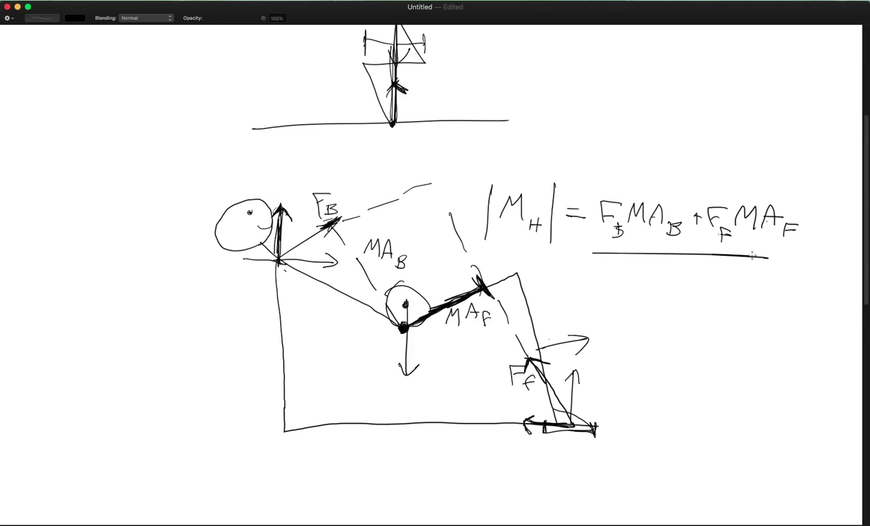